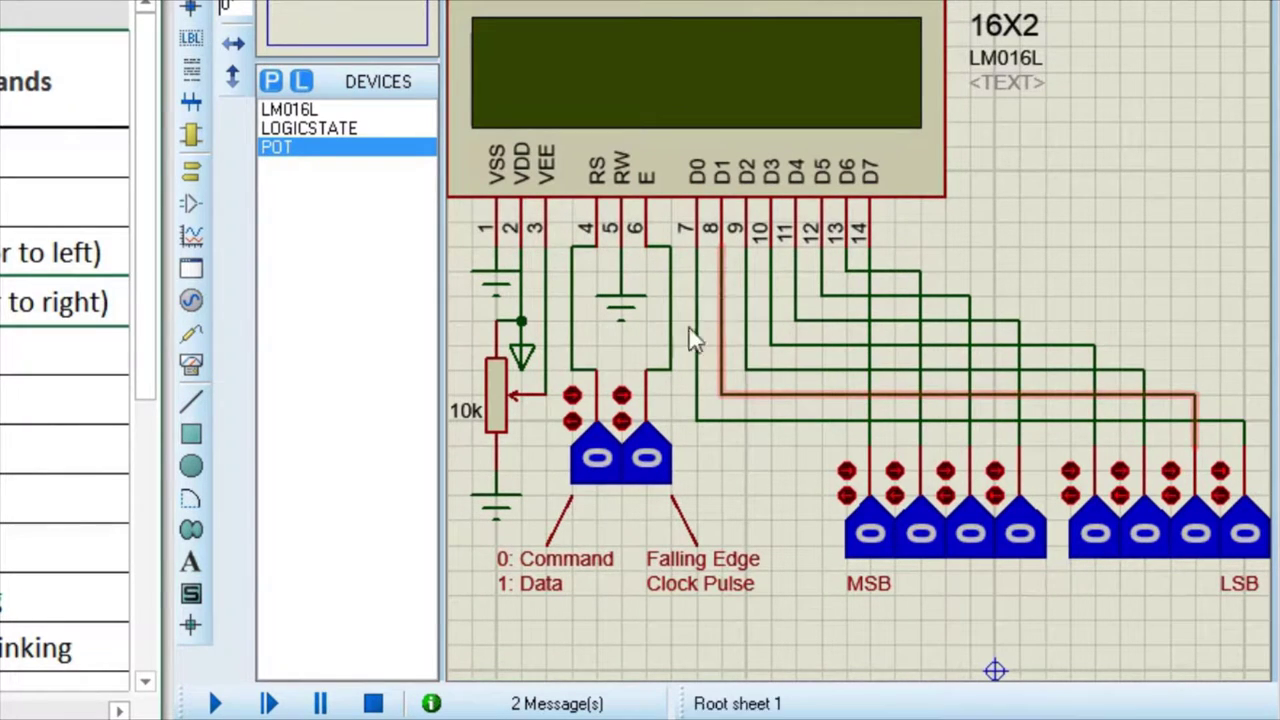
Step: Run the simulation, highlight the display-on rows 10–12, and set the data switches to 0000 1111
{"action": "left_click", "coordinate": [222, 705]}
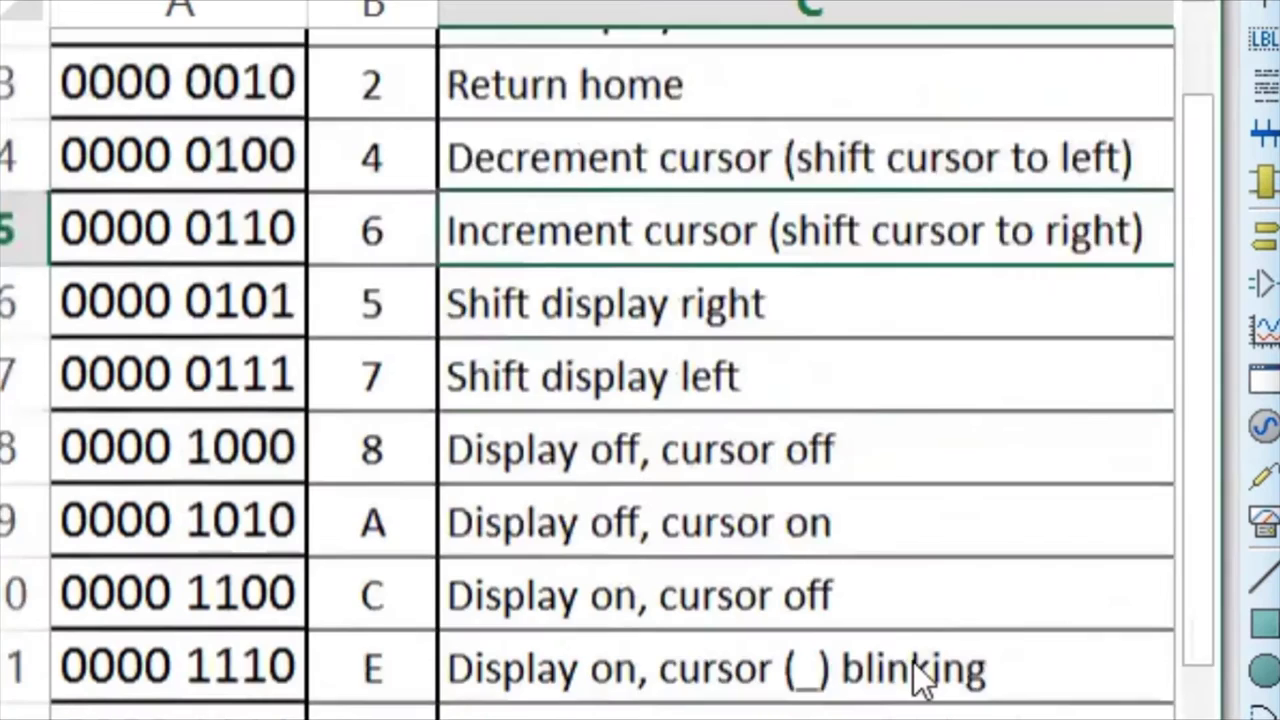
{"action": "scroll", "coordinate": [913, 662], "scroll_direction": "down", "scroll_amount": 2}
{"action": "left_click_drag", "start_coordinate": [826, 431], "coordinate": [180, 290]}
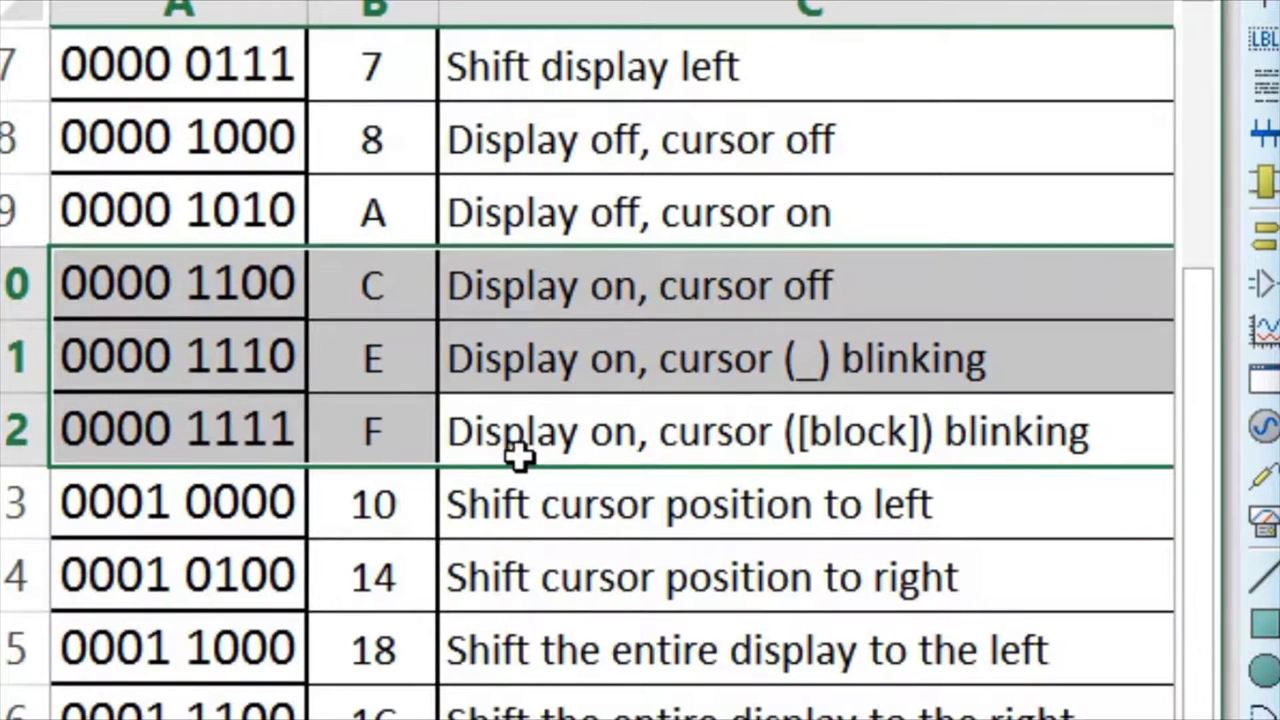
{"action": "left_click_drag", "start_coordinate": [520, 455], "coordinate": [686, 449]}
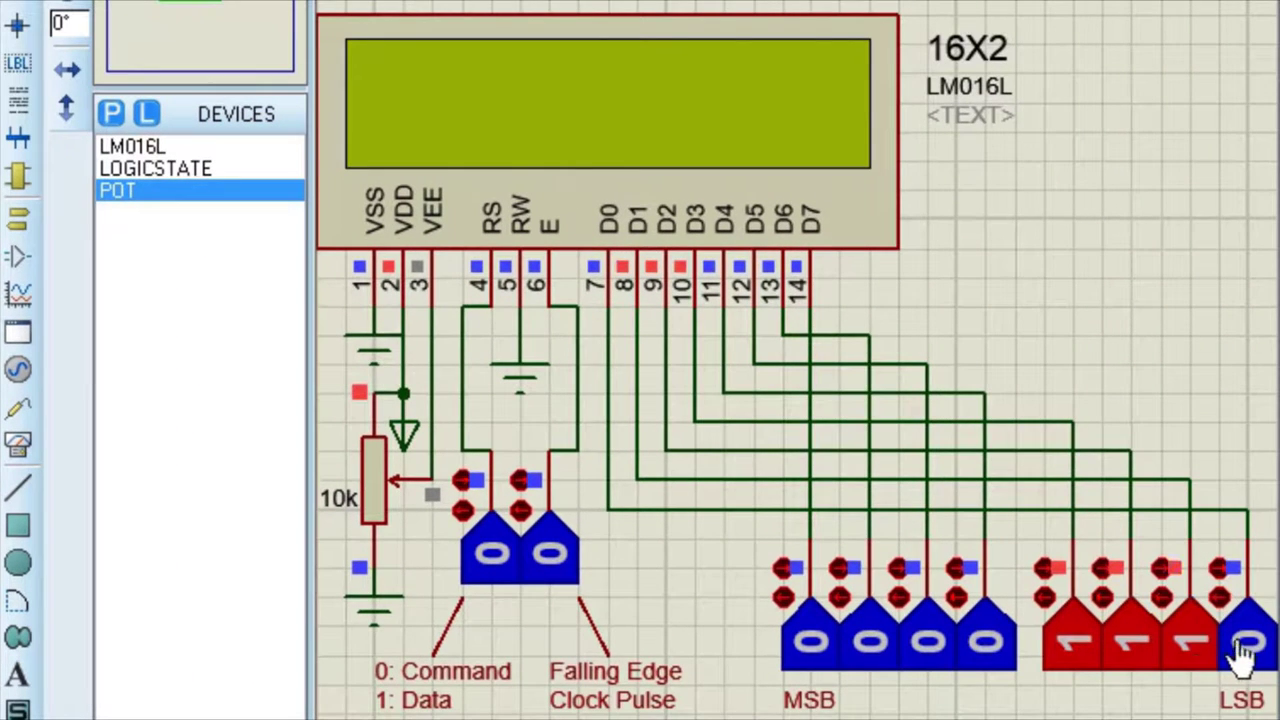
{"action": "left_click", "coordinate": [1243, 652]}
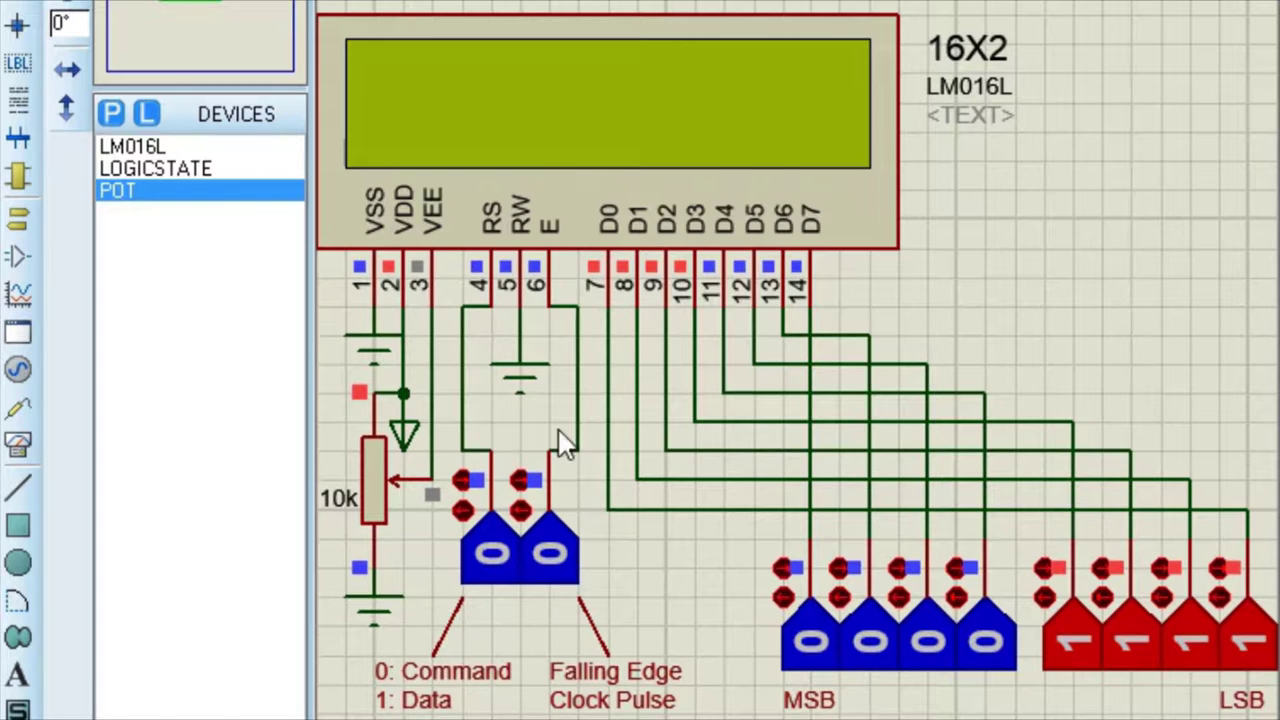
Step: Pulse E high then low to latch the 0000 1111 display-on command
{"action": "left_click", "coordinate": [552, 560]}
{"action": "left_click", "coordinate": [556, 588]}
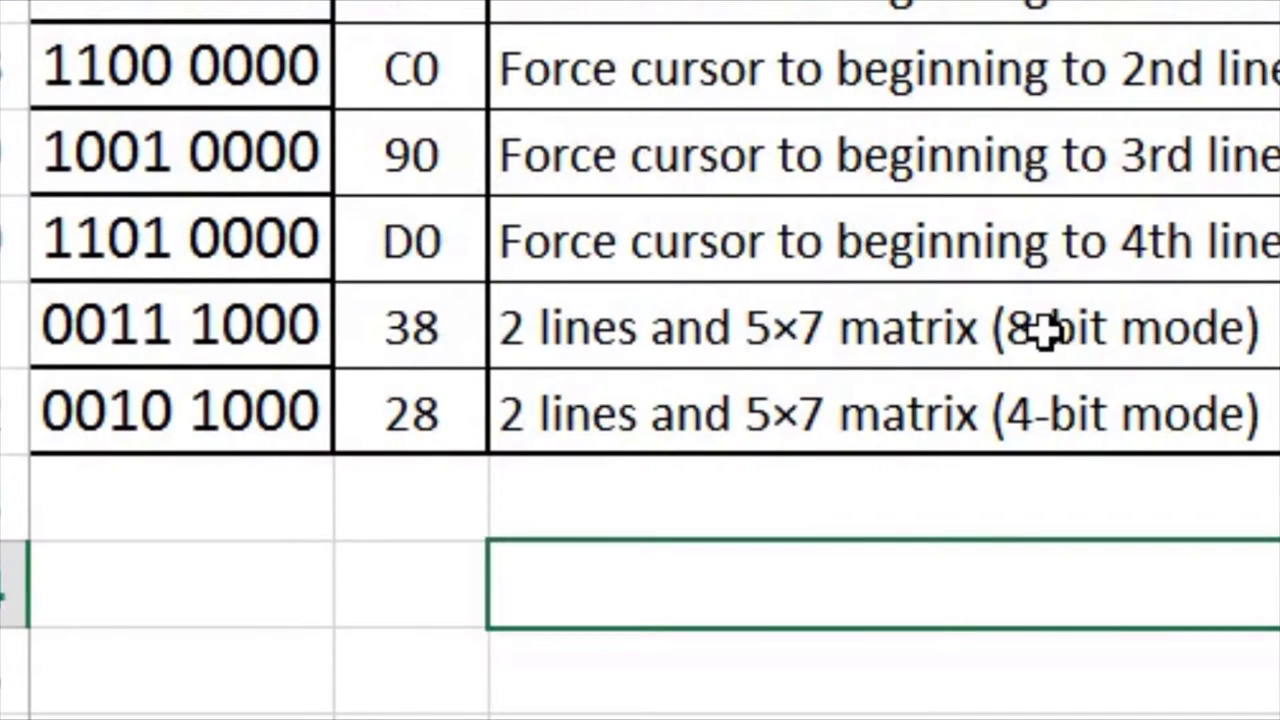
Step: Highlight the 38 row, set the data switches to 0011 1000, and pulse E to latch it
{"action": "left_click", "coordinate": [1000, 330]}
{"action": "left_click_drag", "start_coordinate": [425, 330], "coordinate": [186, 300]}
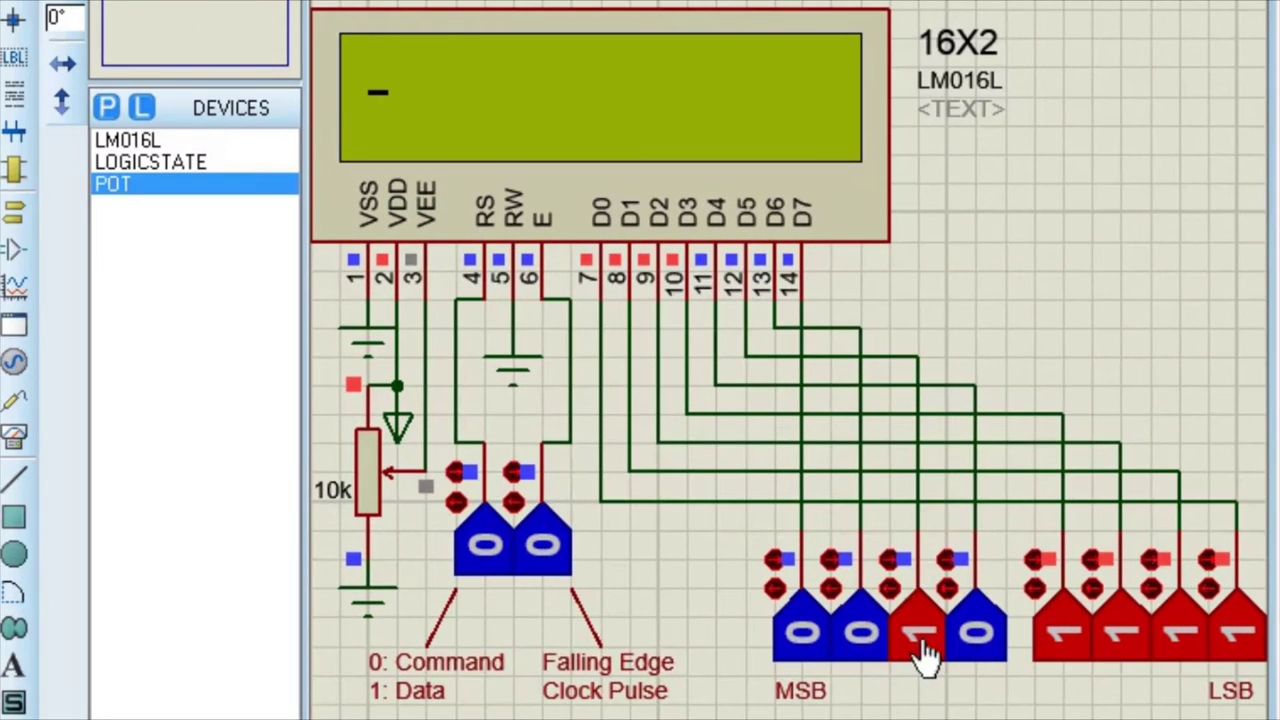
{"action": "left_click", "coordinate": [975, 635]}
{"action": "left_click", "coordinate": [1066, 640]}
{"action": "left_click", "coordinate": [1070, 645]}
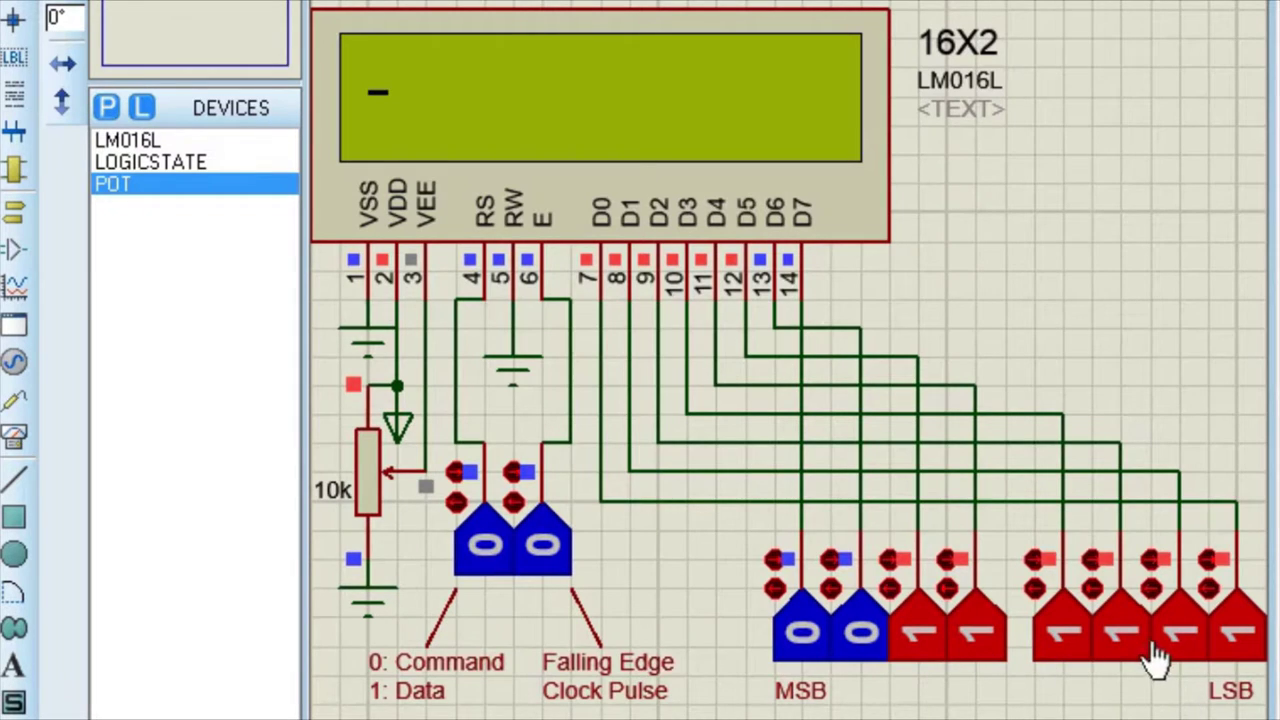
{"action": "left_click", "coordinate": [1125, 645]}
{"action": "left_click", "coordinate": [1180, 645]}
{"action": "left_click", "coordinate": [1238, 640]}
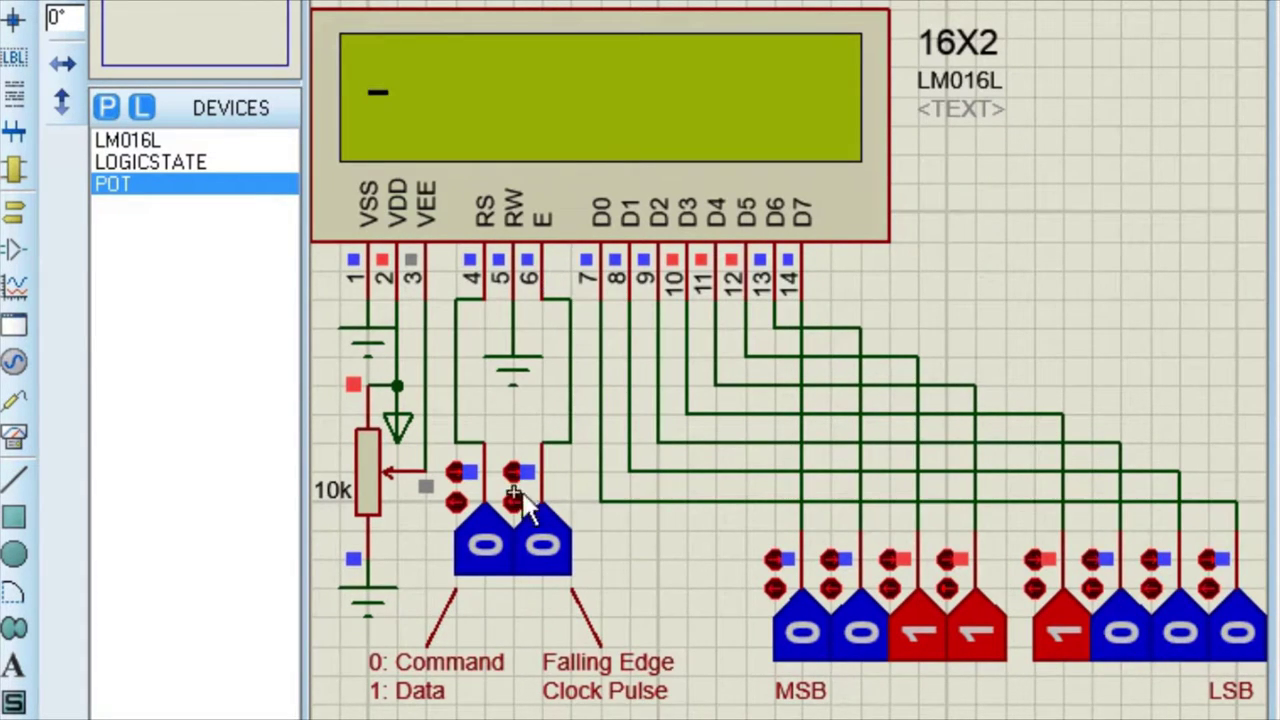
{"action": "left_click", "coordinate": [558, 556]}
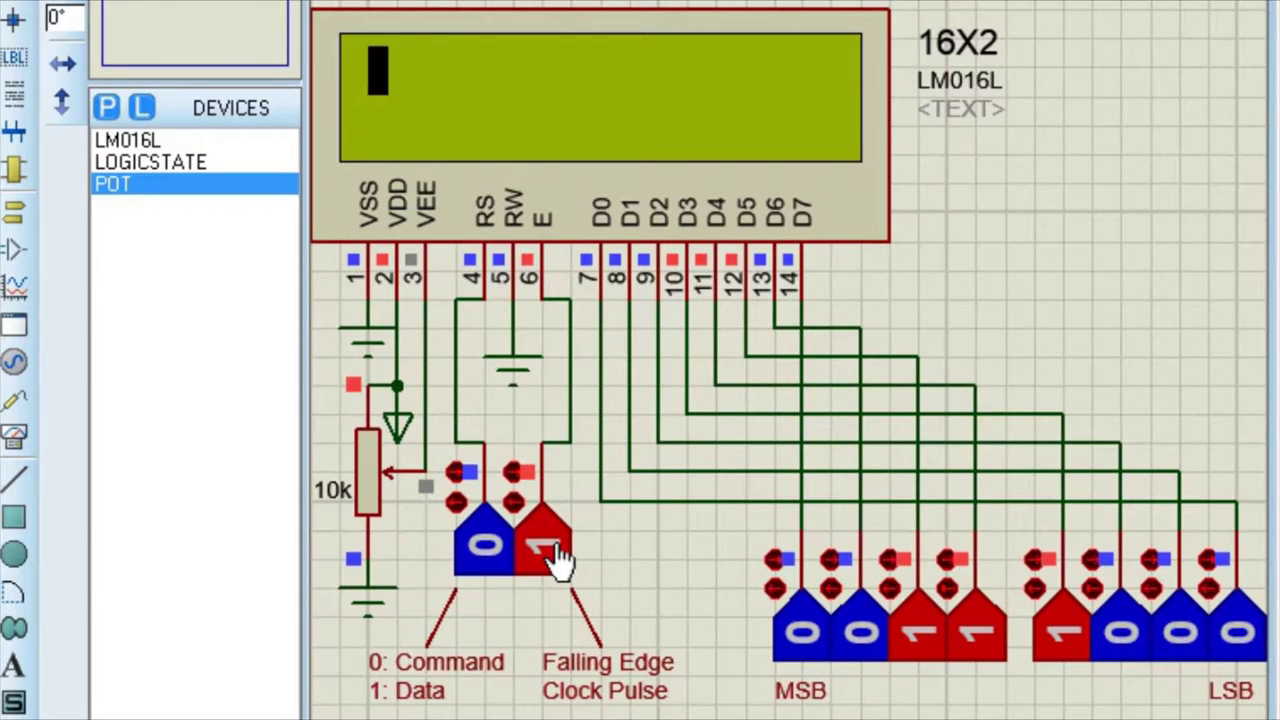
{"action": "left_click", "coordinate": [555, 556]}
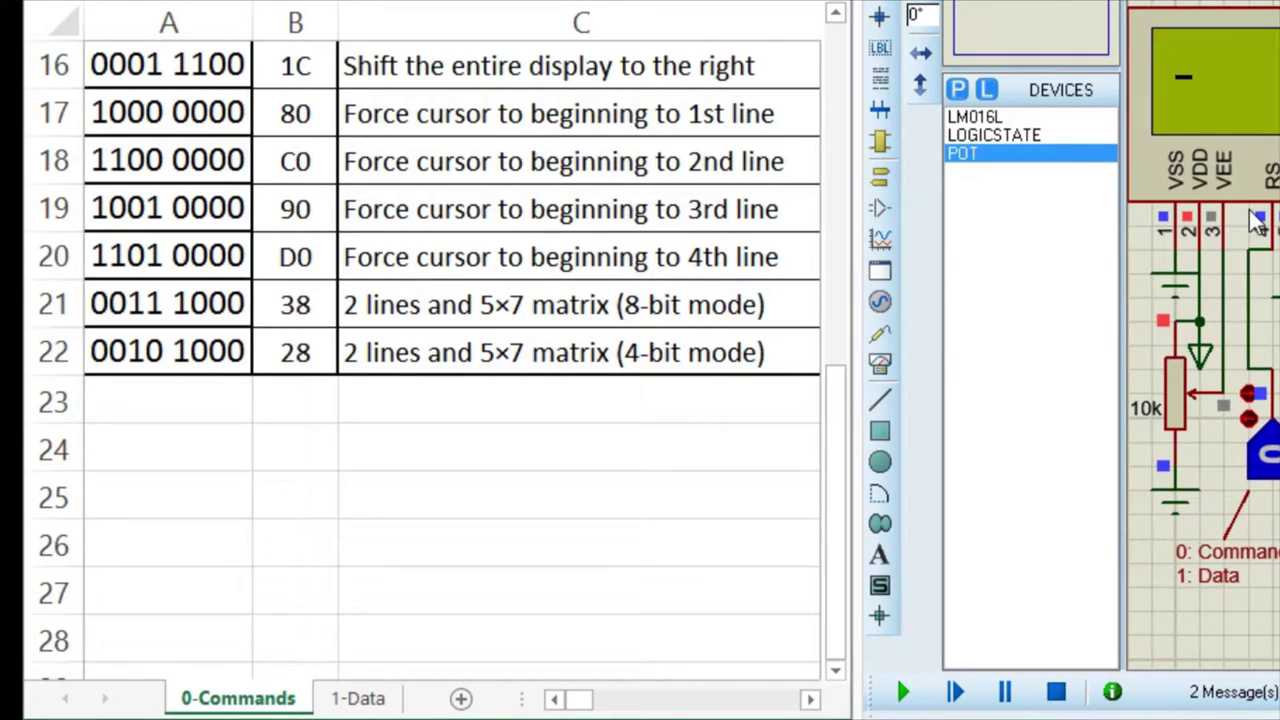
{"action": "left_click", "coordinate": [366, 697]}
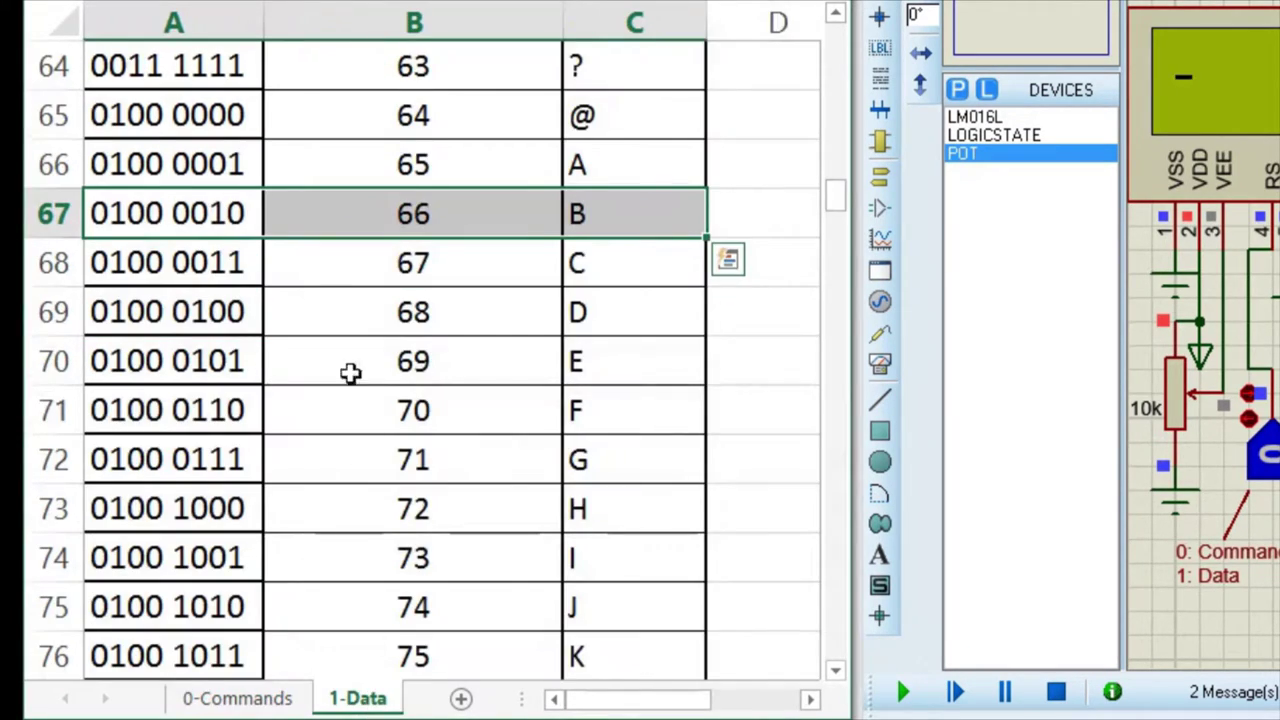
{"action": "scroll", "coordinate": [323, 277], "scroll_direction": "up", "scroll_amount": 4}
{"action": "scroll", "coordinate": [323, 277], "scroll_direction": "down", "scroll_amount": 3}
{"action": "left_click", "coordinate": [323, 277]}
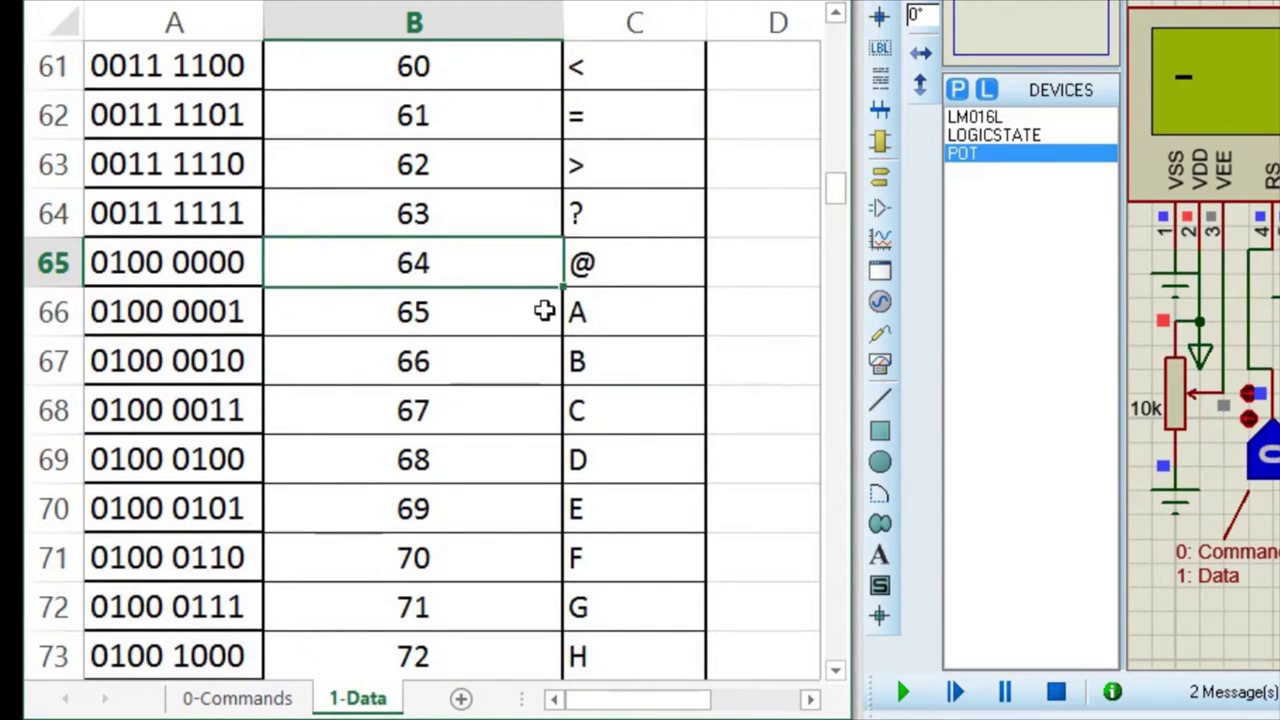
{"action": "left_click_drag", "start_coordinate": [582, 318], "coordinate": [209, 317]}
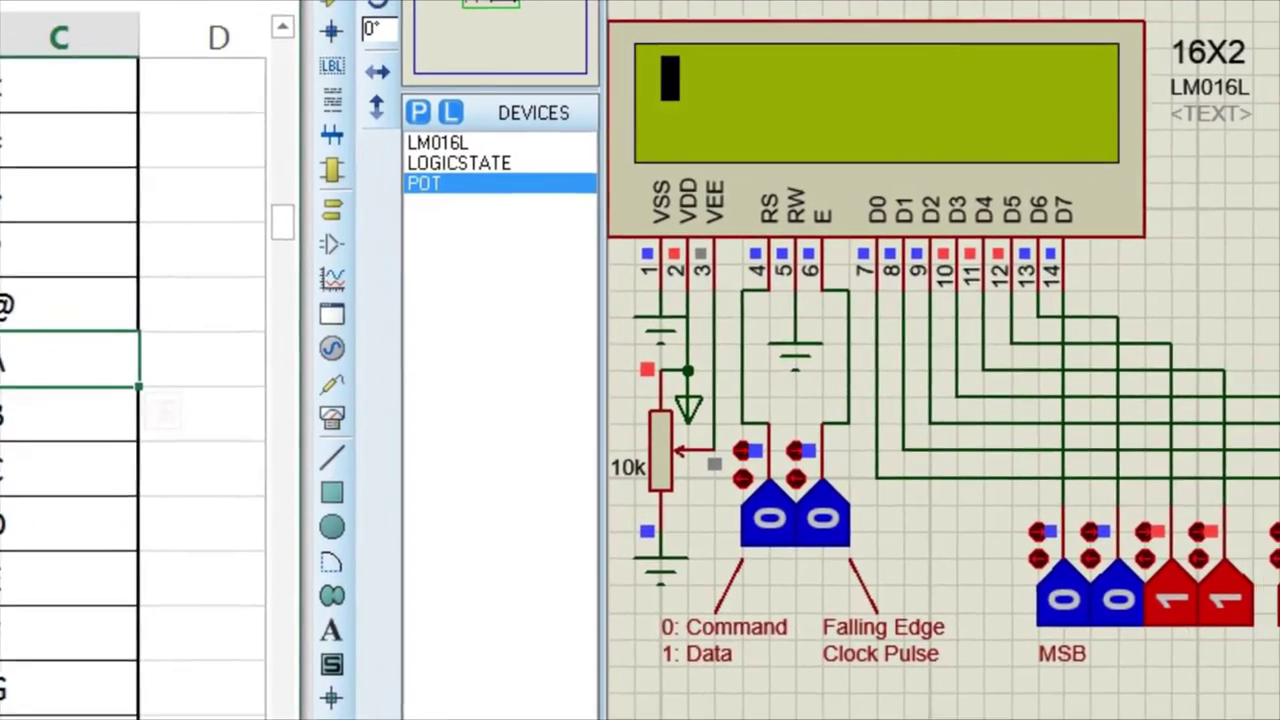
Step: Write A to the LCD with data 0100 0001, RS at 1, and an E pulse
{"action": "left_click", "coordinate": [1128, 605]}
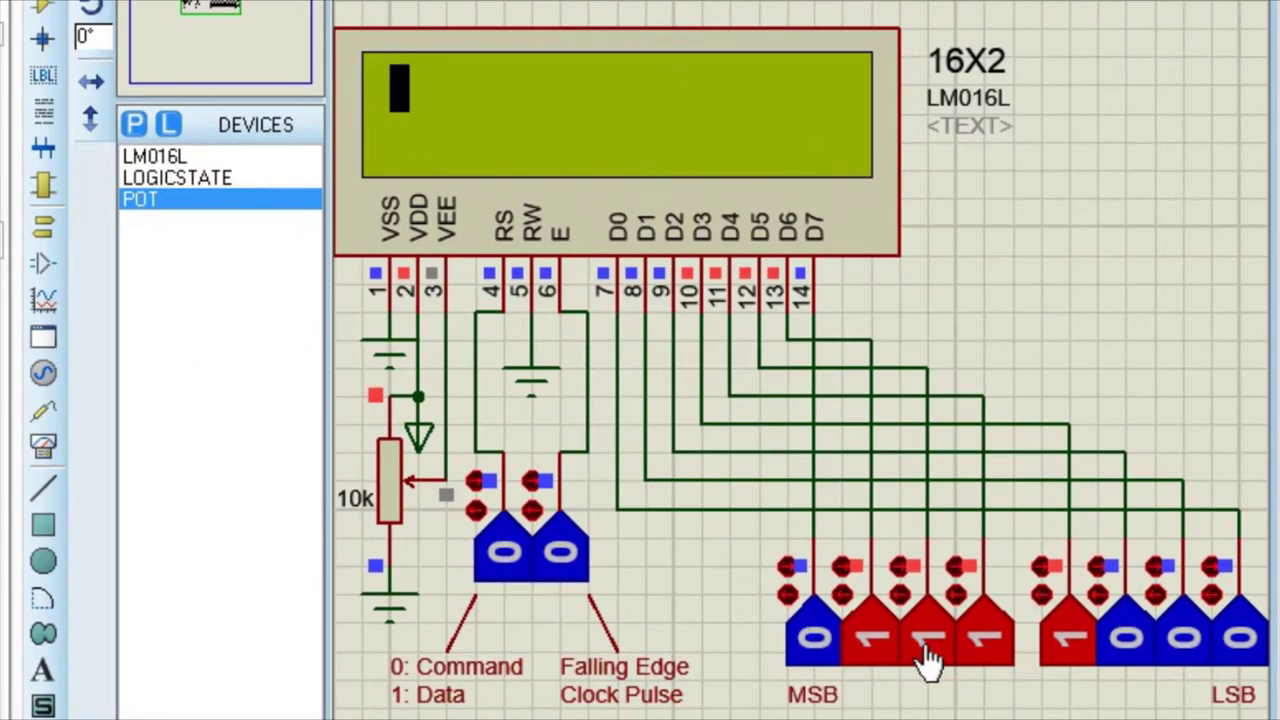
{"action": "left_click", "coordinate": [927, 655]}
{"action": "left_click", "coordinate": [1004, 660]}
{"action": "left_click", "coordinate": [1052, 660]}
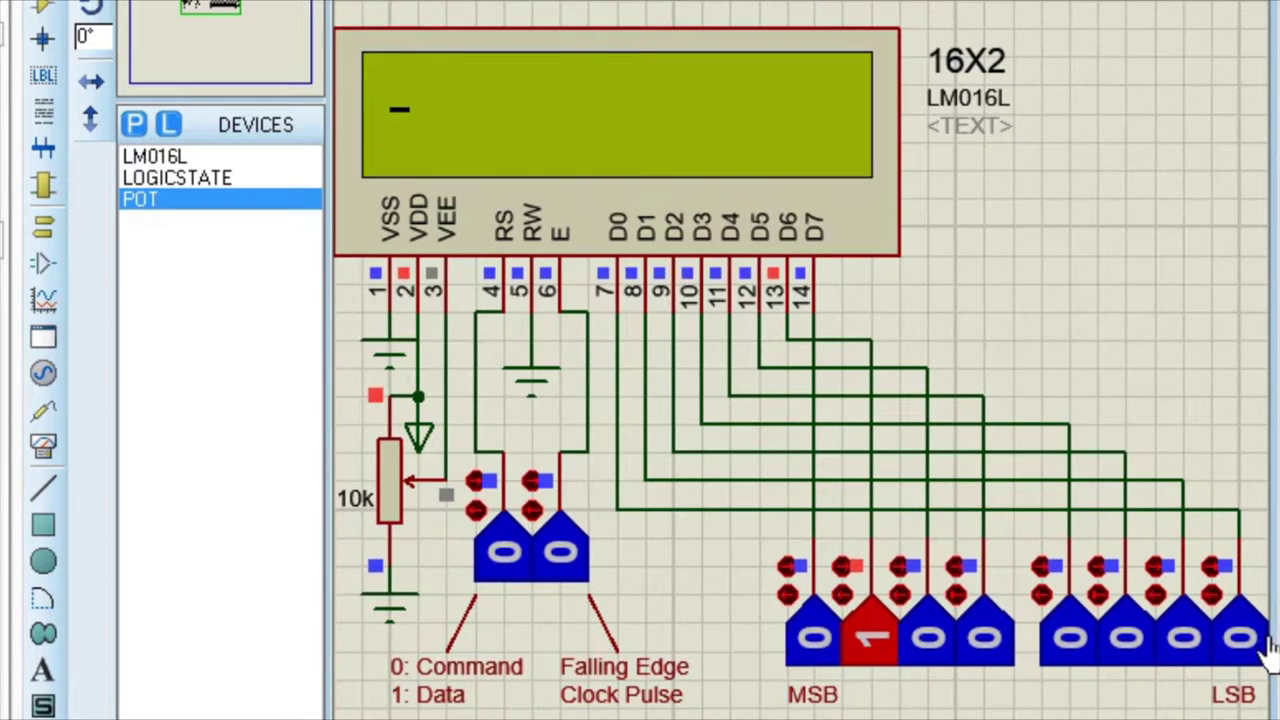
{"action": "left_click", "coordinate": [1260, 652]}
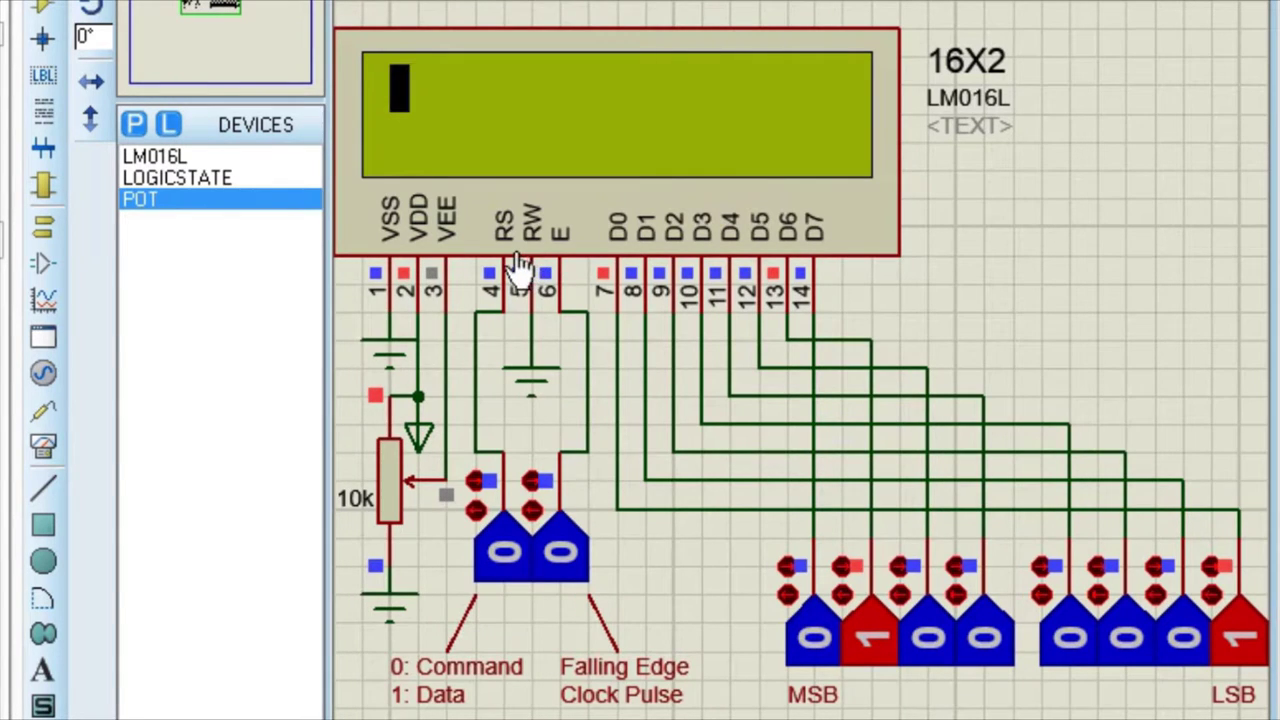
{"action": "left_click", "coordinate": [503, 588]}
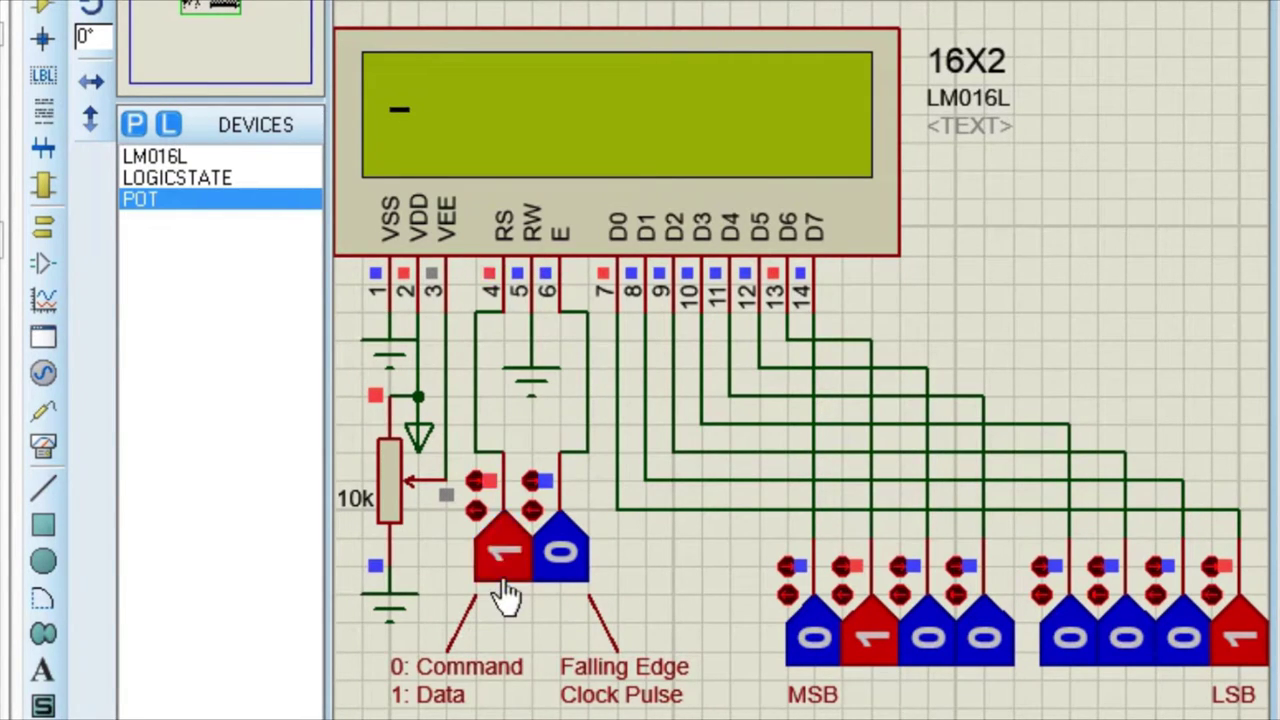
{"action": "left_click", "coordinate": [561, 558]}
{"action": "left_click", "coordinate": [561, 558]}
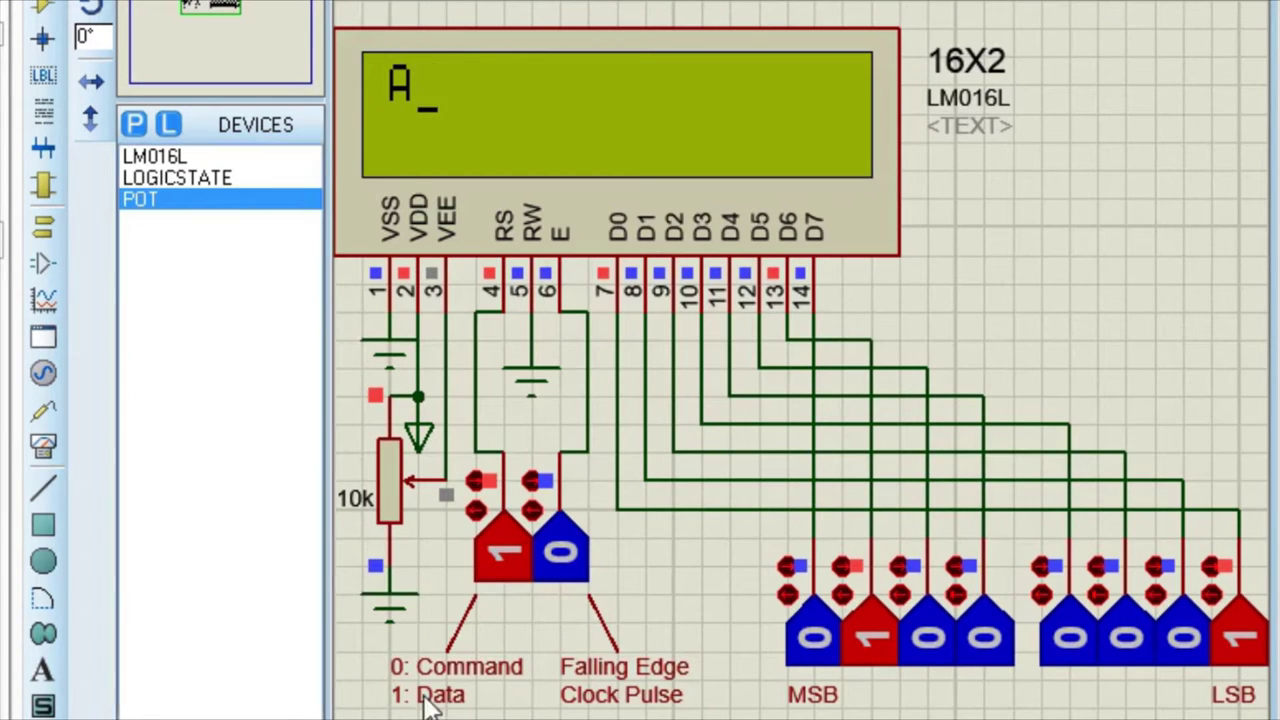
Step: Set D1 to 1 for 0100 0011 and pulse E to write C after A
{"action": "left_click", "coordinate": [1180, 650]}
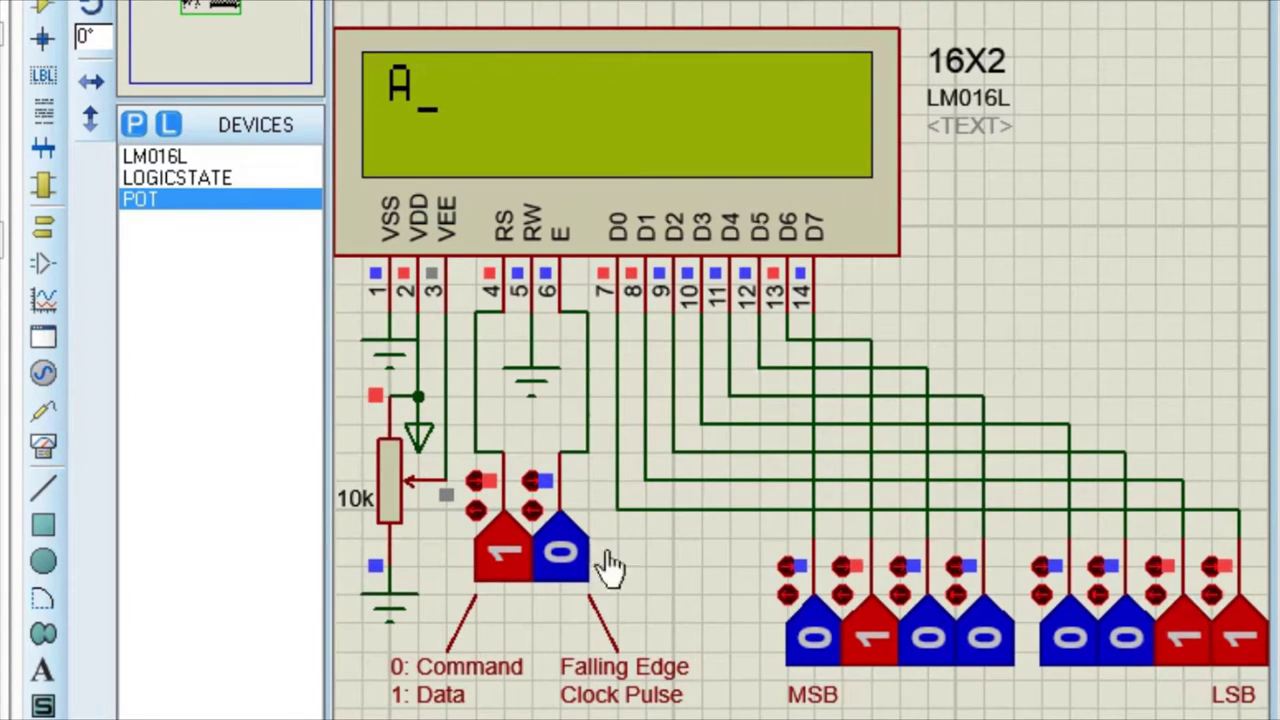
{"action": "left_click", "coordinate": [550, 566]}
{"action": "left_click", "coordinate": [550, 566]}
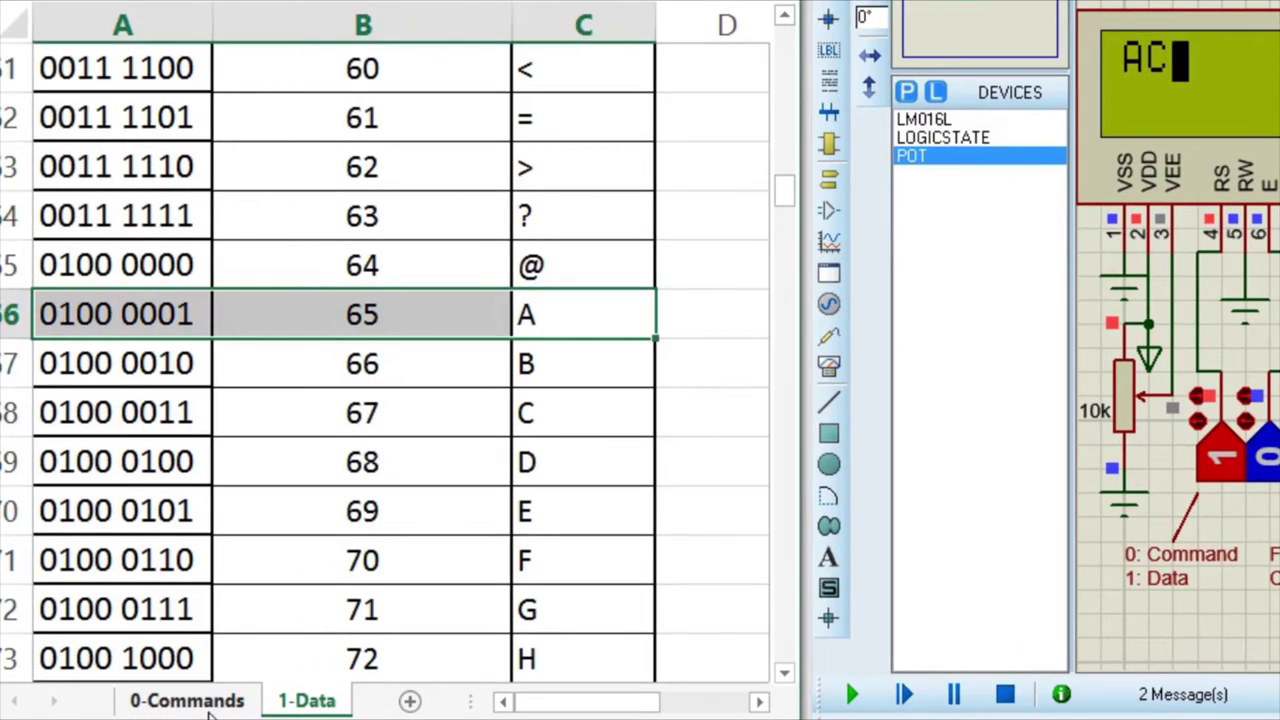
Step: Highlight the C0 force-cursor-to-2nd-line row on the 0-Commands sheet
{"action": "left_click", "coordinate": [208, 703]}
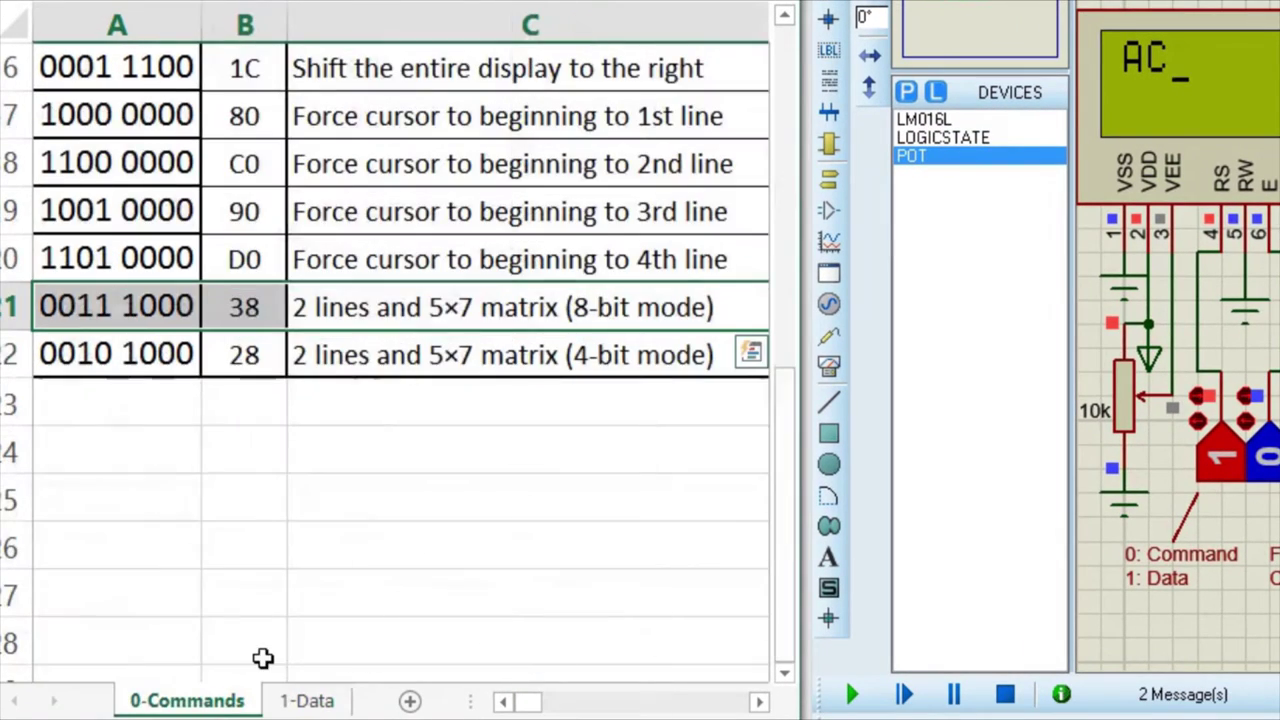
{"action": "scroll", "coordinate": [410, 325], "scroll_direction": "up", "scroll_amount": 1}
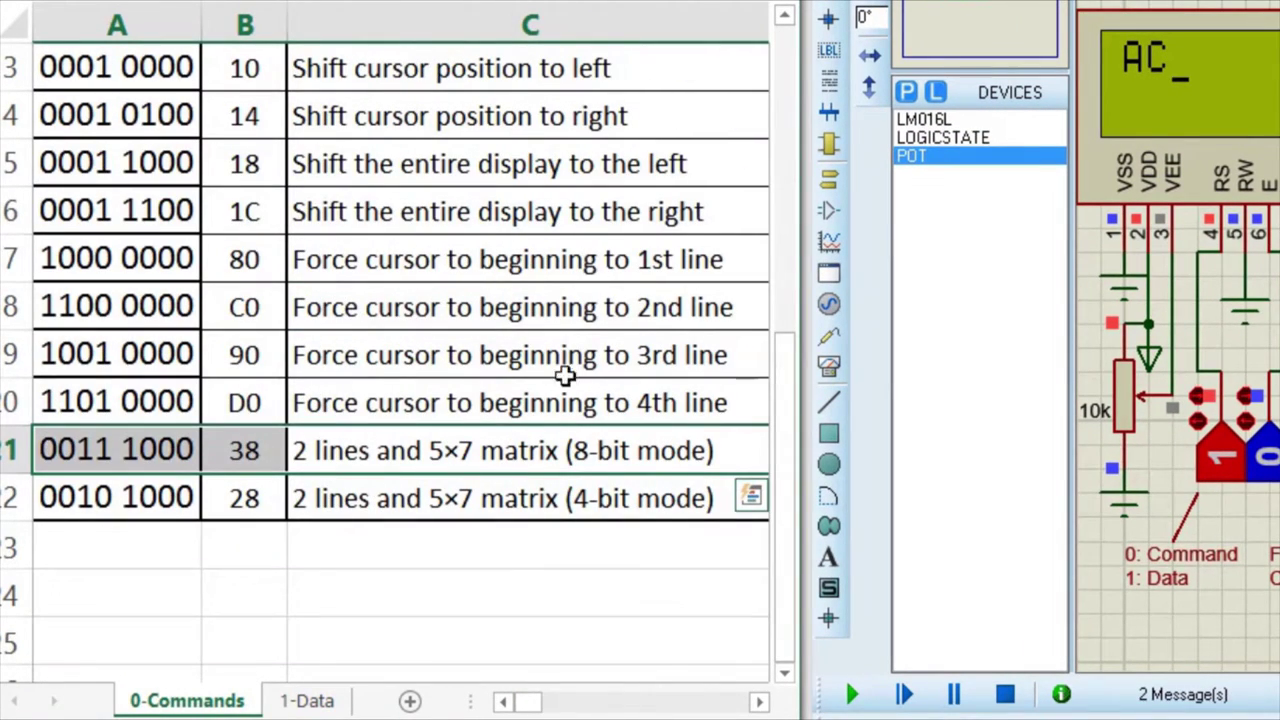
{"action": "left_click_drag", "start_coordinate": [586, 314], "coordinate": [143, 309]}
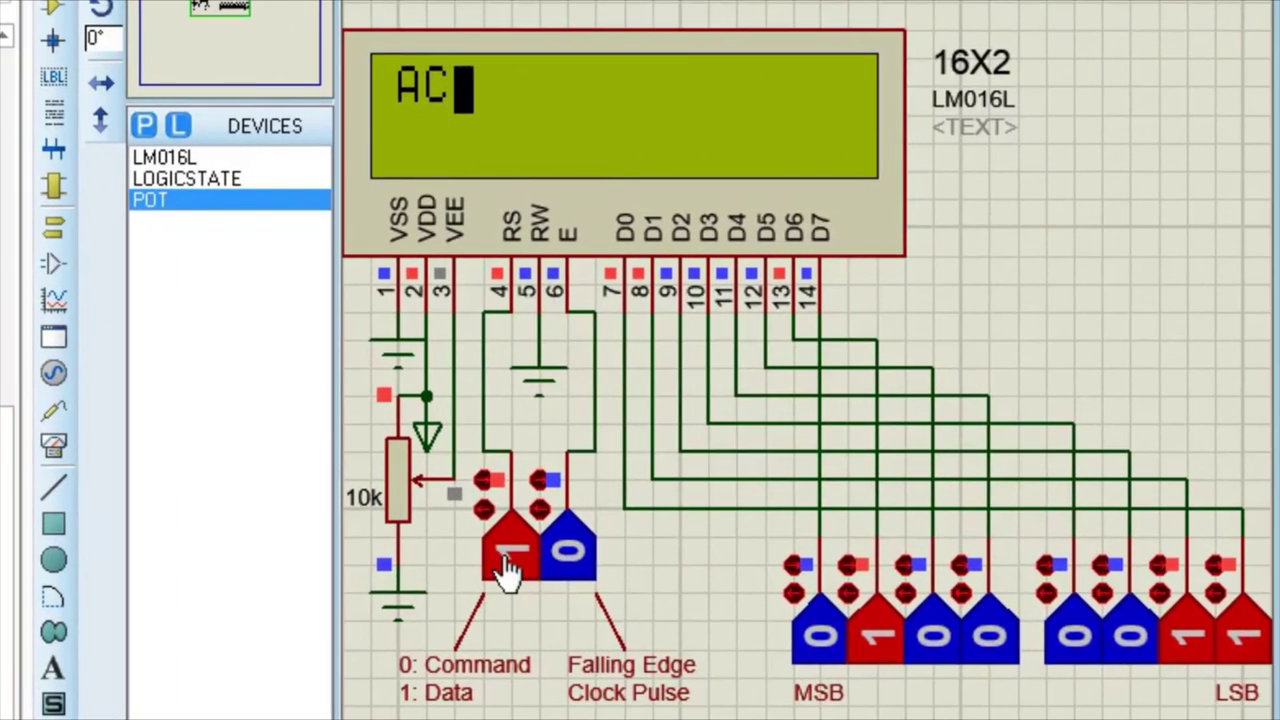
Step: Set RS to 0, data to 1100 0000, and pulse E to send C0
{"action": "left_click", "coordinate": [912, 511]}
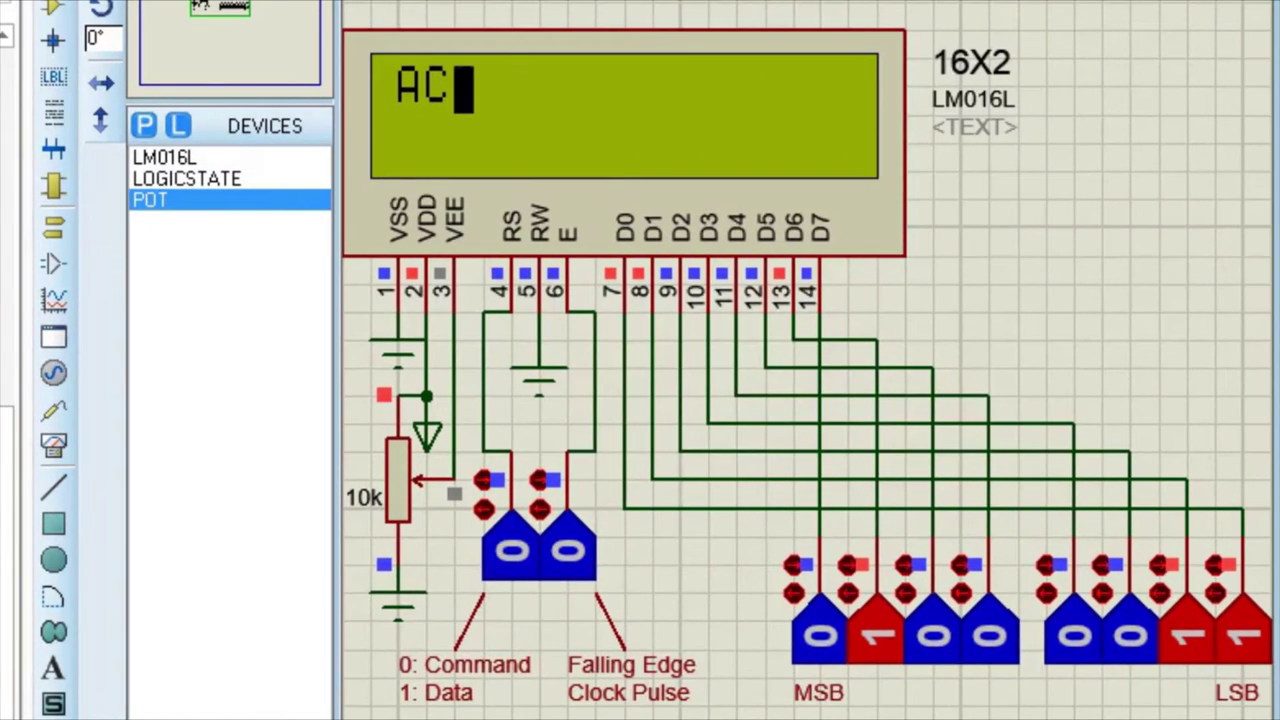
{"action": "left_click", "coordinate": [808, 655]}
{"action": "left_click", "coordinate": [1182, 645]}
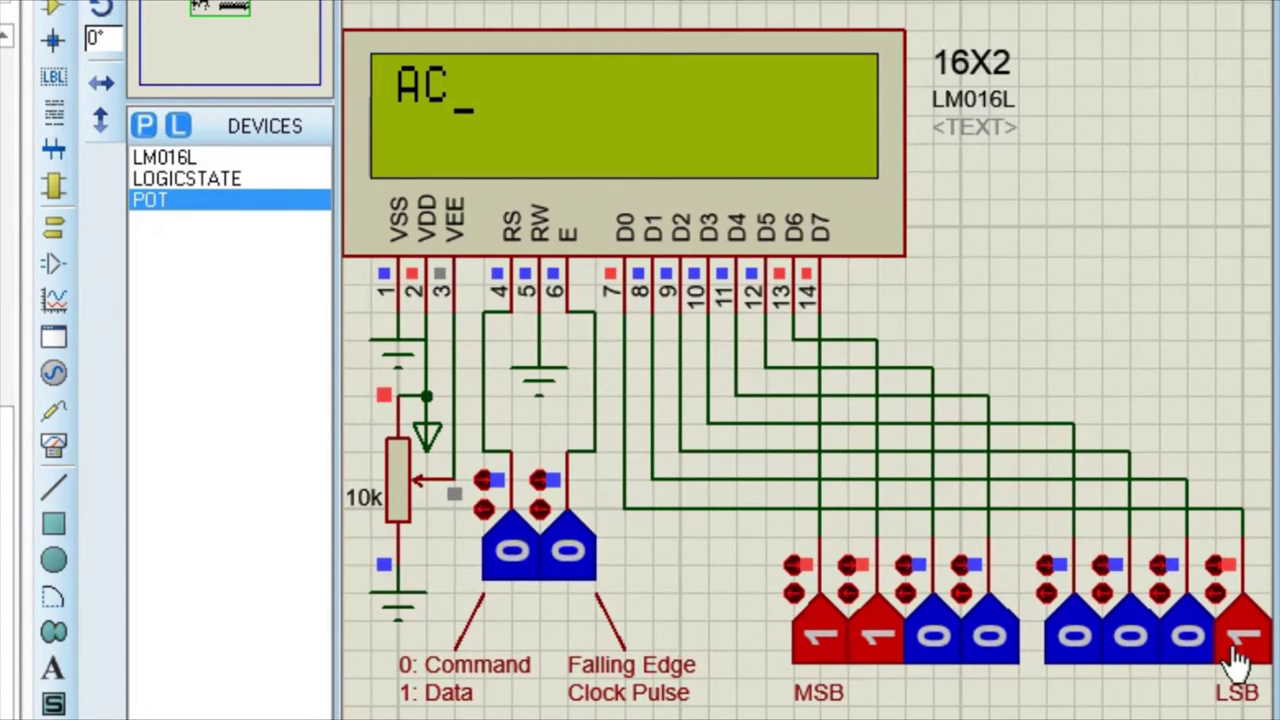
{"action": "left_click", "coordinate": [1238, 645]}
{"action": "left_click", "coordinate": [574, 571]}
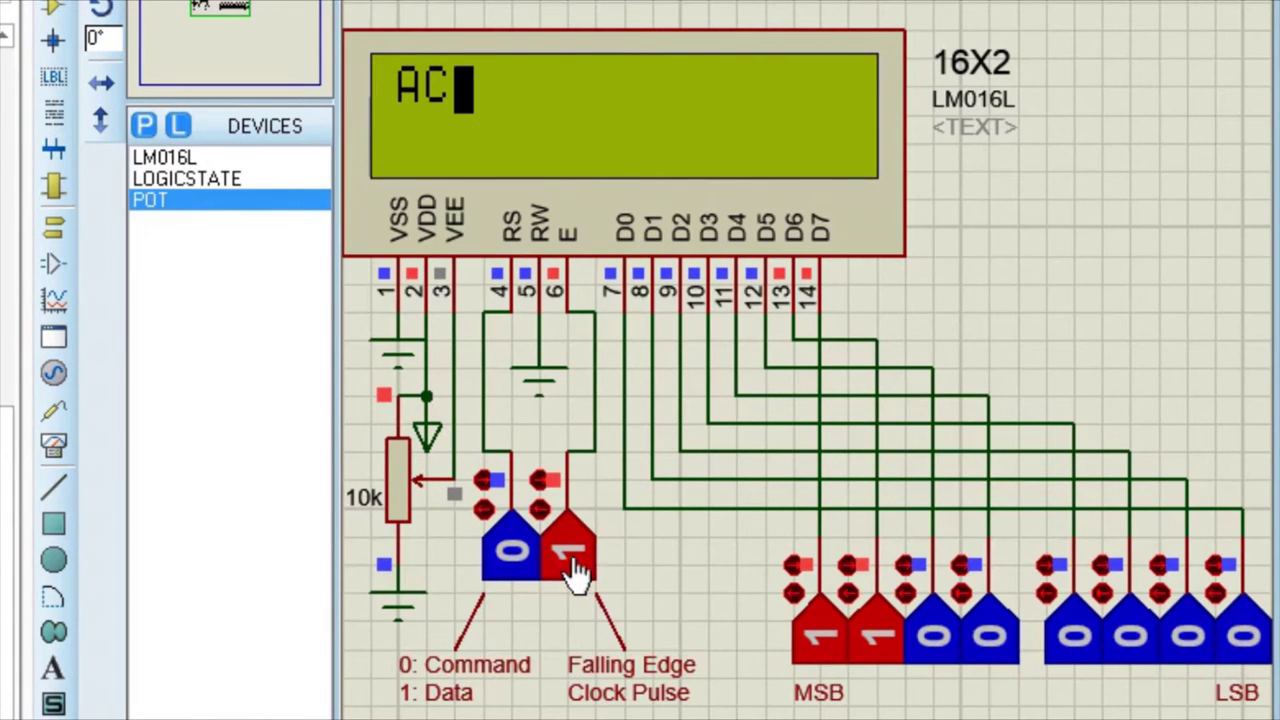
{"action": "left_click", "coordinate": [574, 571]}
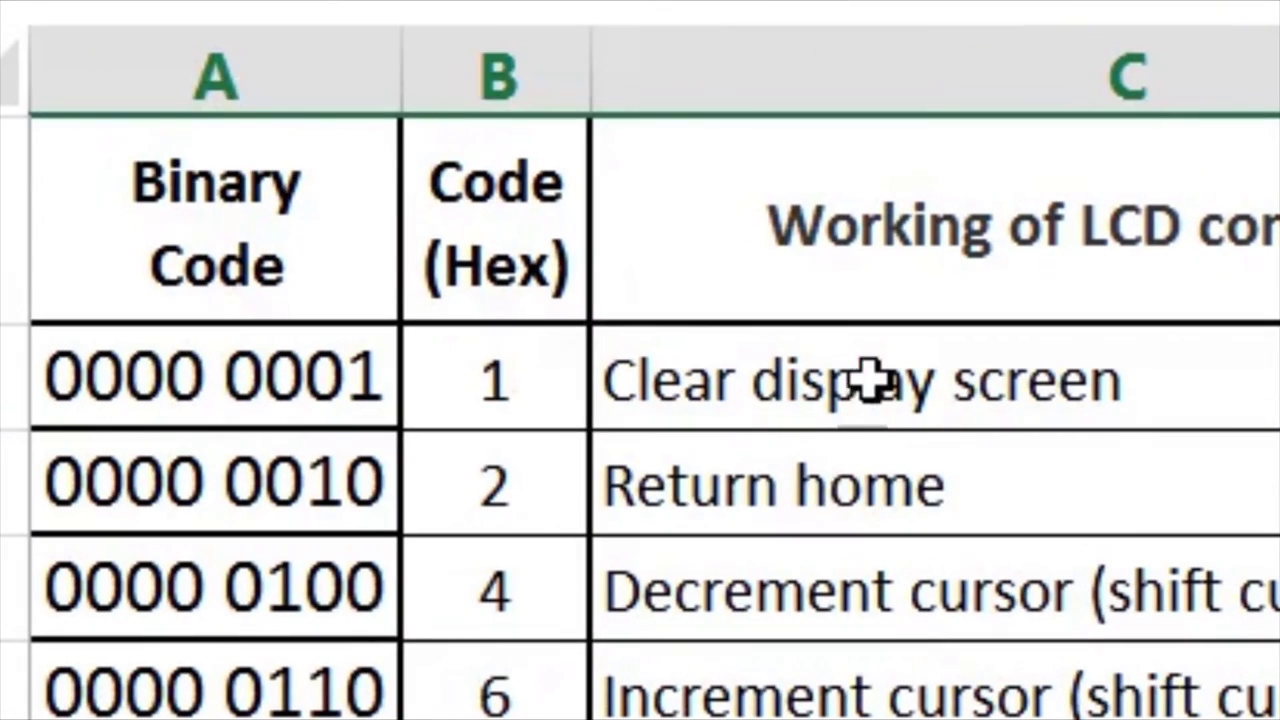
Step: Highlight the Clear display screen row and pulse E to send 0000 0001, erasing AC
{"action": "left_click_drag", "start_coordinate": [805, 370], "coordinate": [91, 367]}
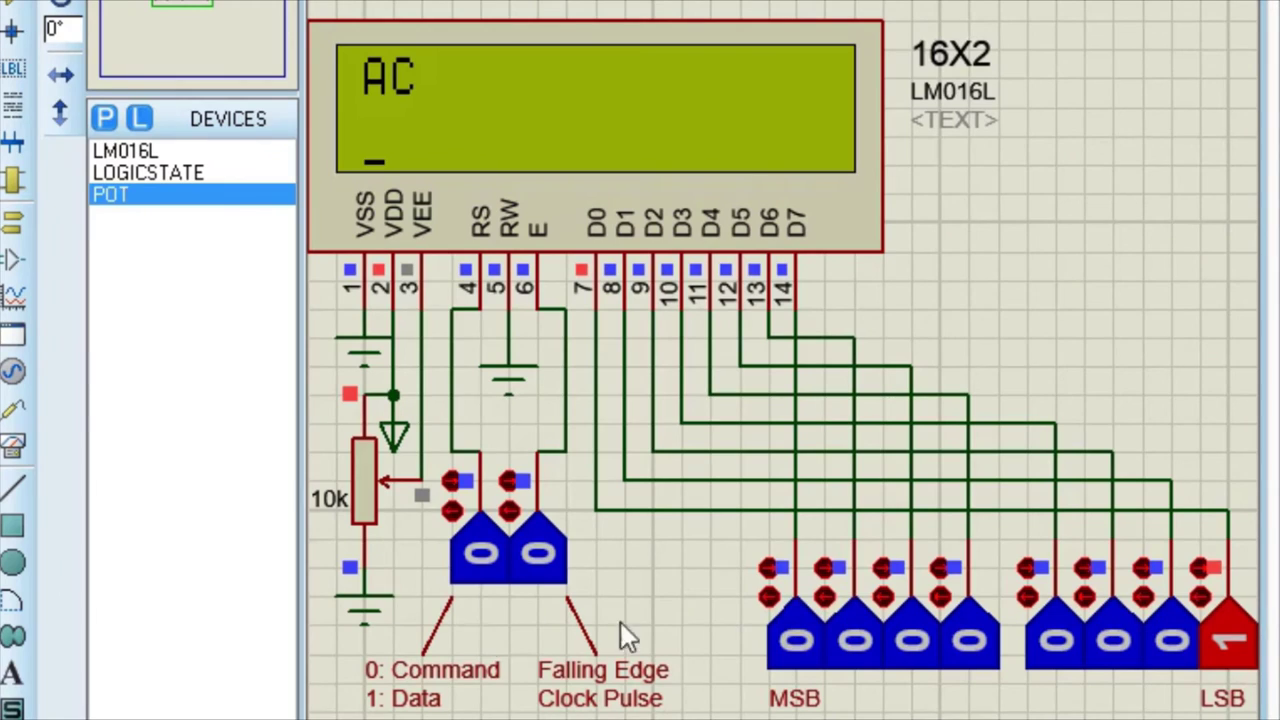
{"action": "left_click", "coordinate": [548, 578]}
{"action": "left_click", "coordinate": [545, 580]}
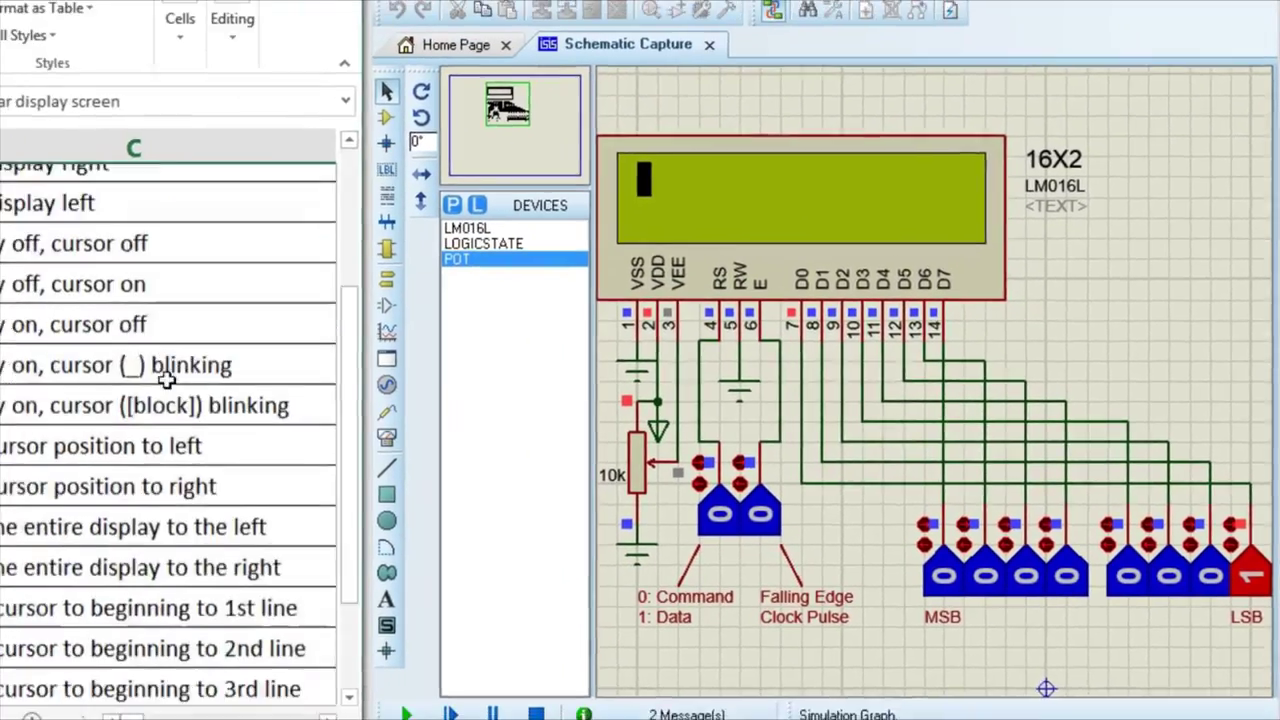
{"action": "scroll", "coordinate": [166, 380], "scroll_direction": "down", "scroll_amount": 2}
{"action": "scroll", "coordinate": [166, 380], "scroll_direction": "up", "scroll_amount": 3}
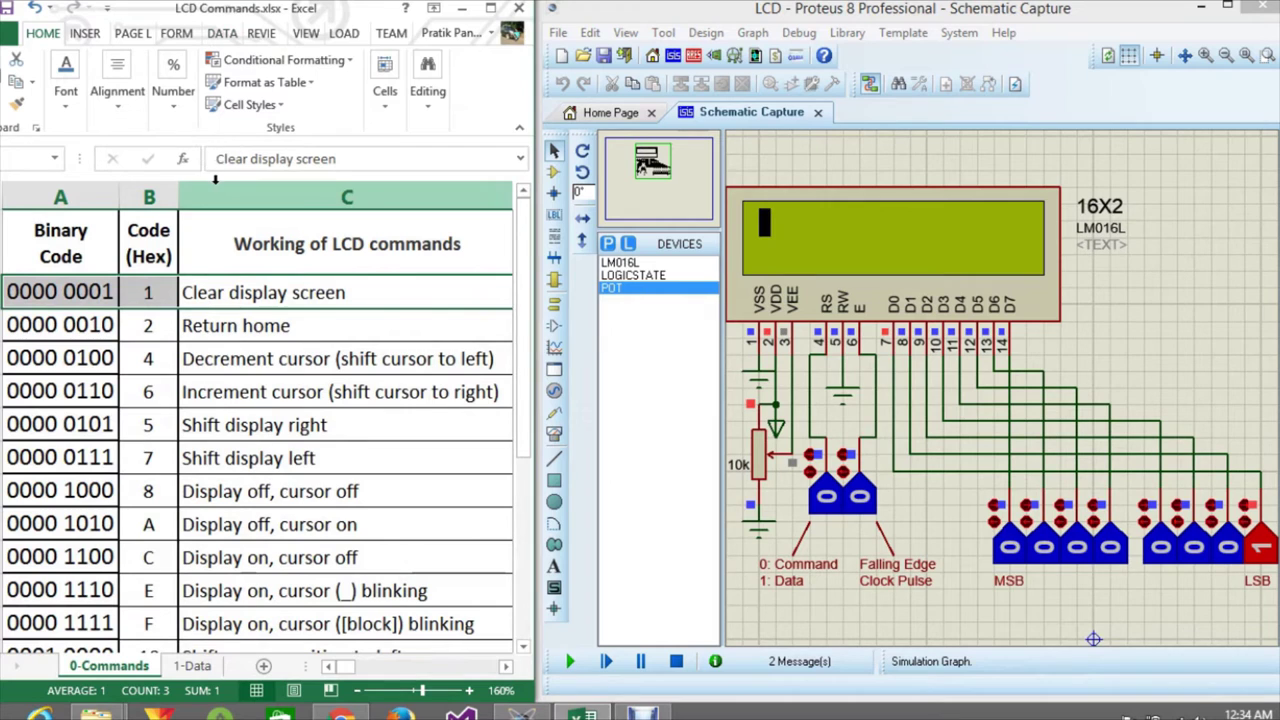
{"action": "scroll", "coordinate": [200, 443], "scroll_direction": "down", "scroll_amount": 3}
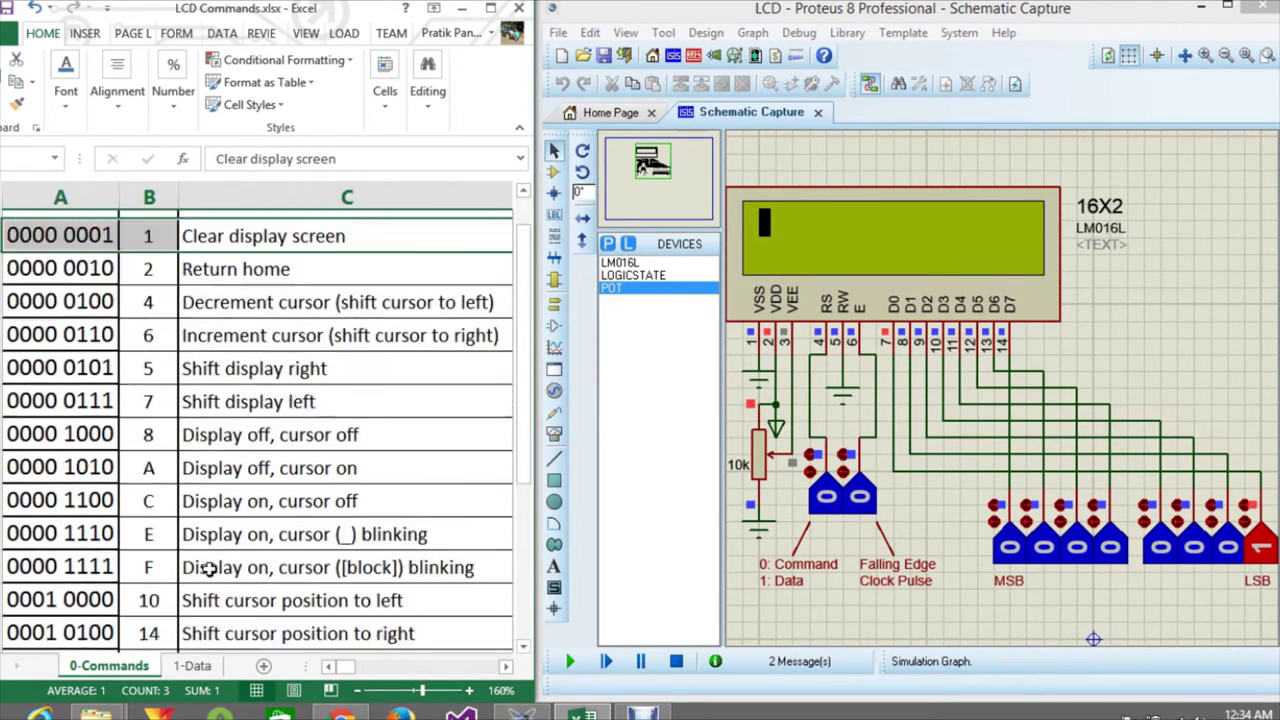
{"action": "scroll", "coordinate": [206, 563], "scroll_direction": "up", "scroll_amount": 3}
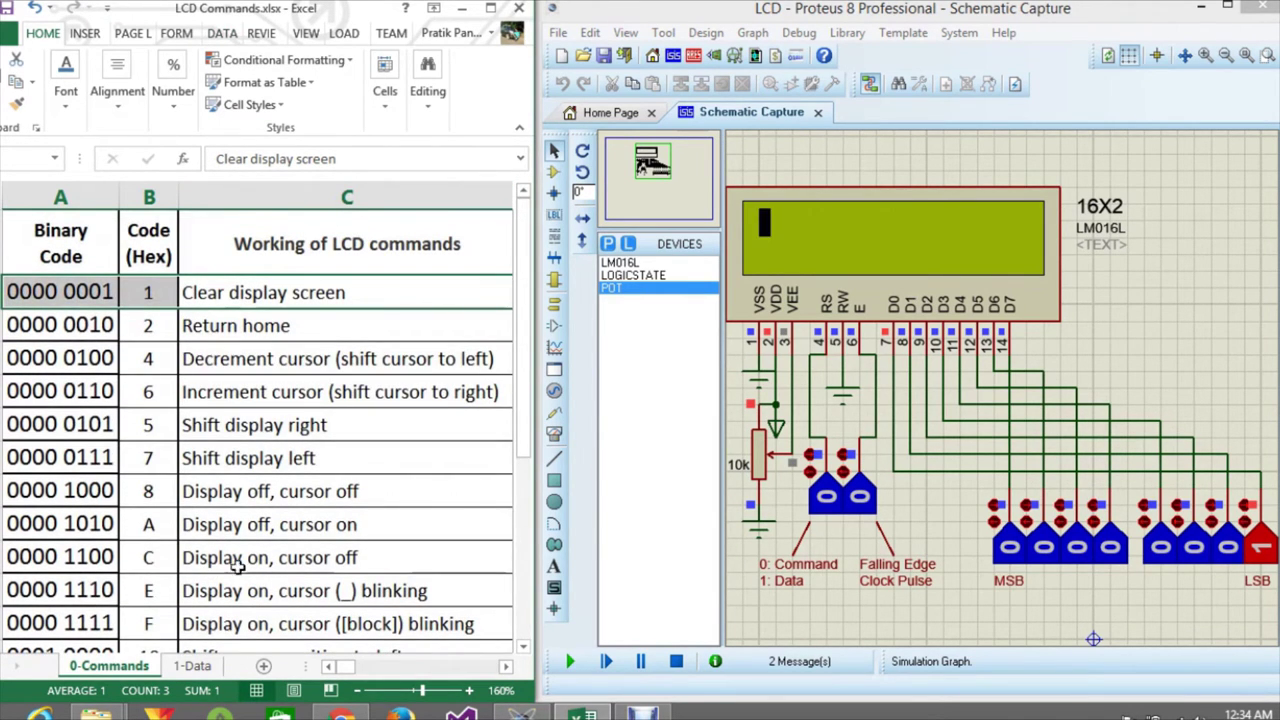